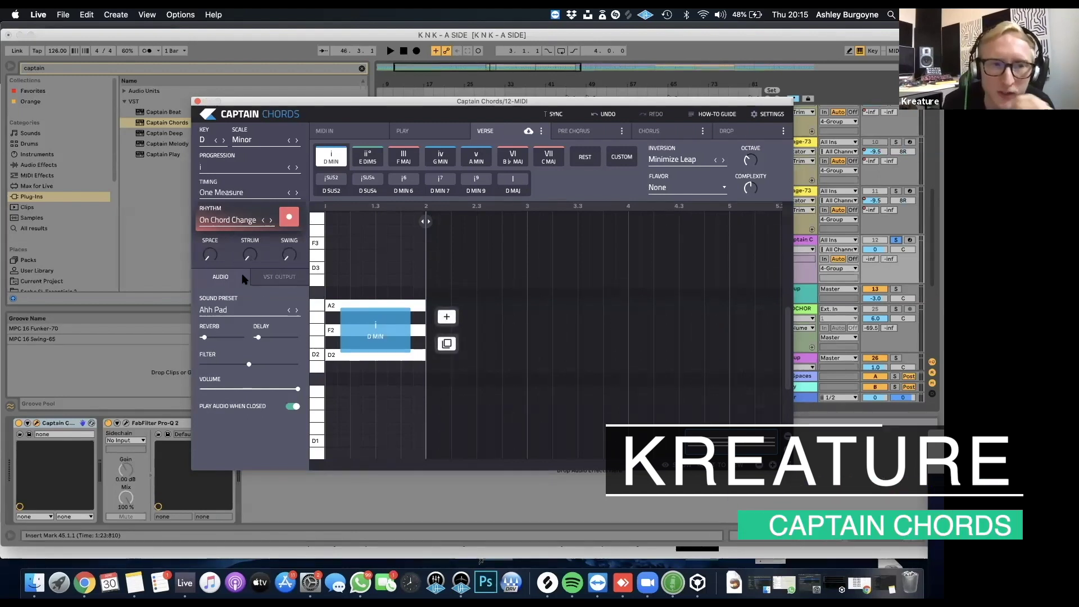
# Cycle the verse progression presets to vi - V - IV - V and keep it in the Chord Progressions list
pyautogui.click(296, 168)
pyautogui.click(289, 169)
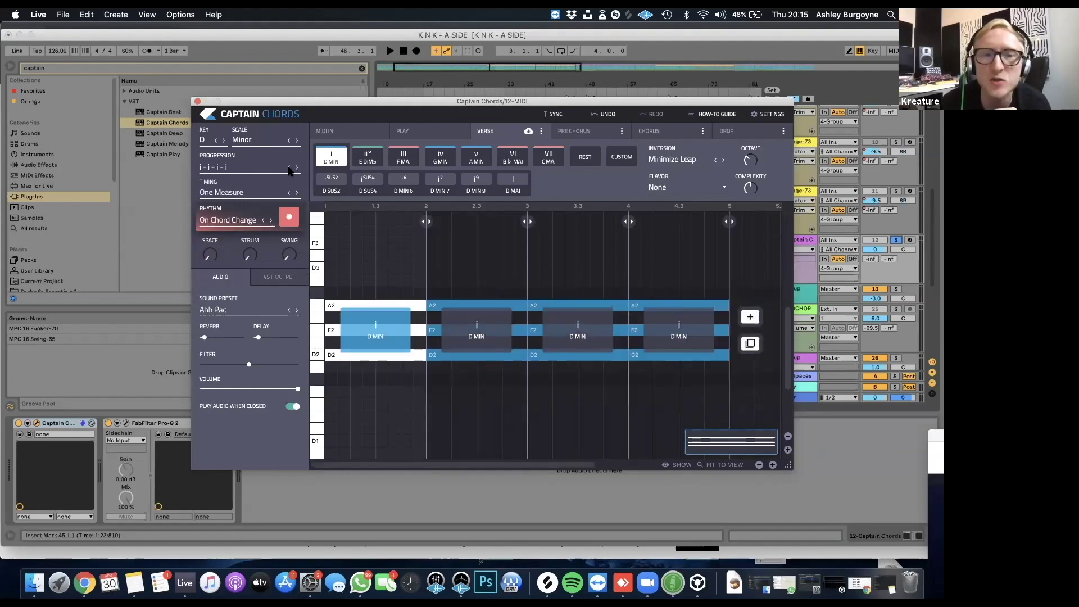
pyautogui.click(289, 169)
pyautogui.click(288, 168)
pyautogui.click(289, 169)
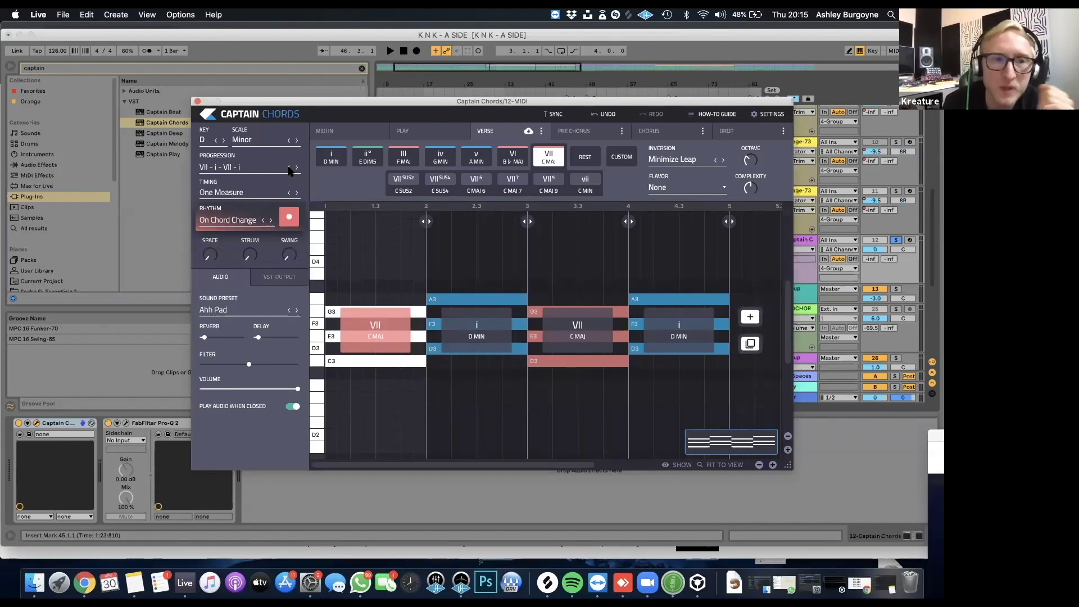
pyautogui.click(289, 168)
pyautogui.click(289, 169)
pyautogui.click(265, 170)
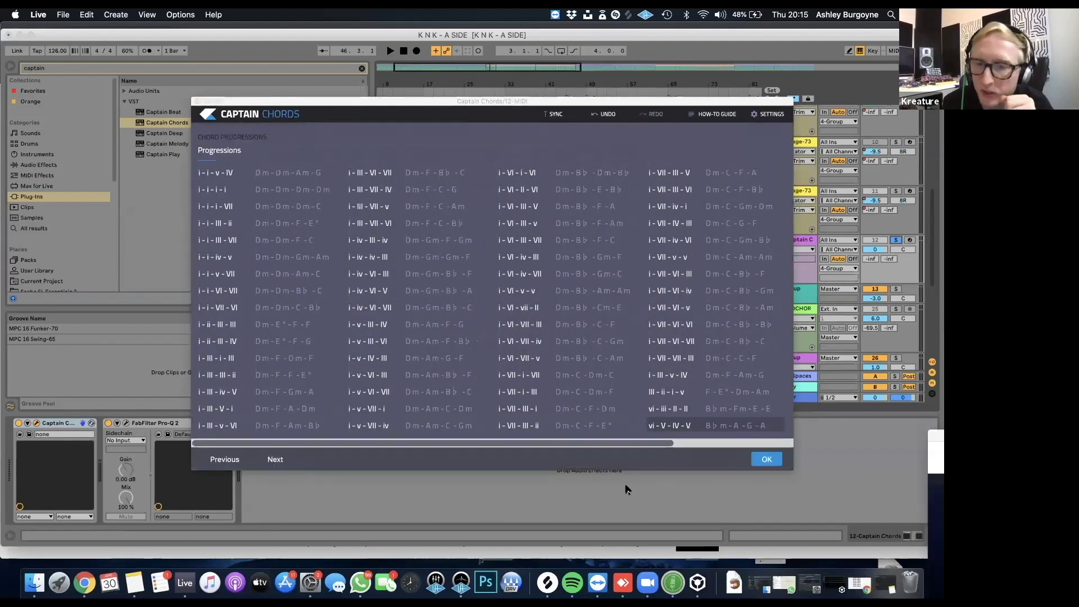
pyautogui.click(766, 459)
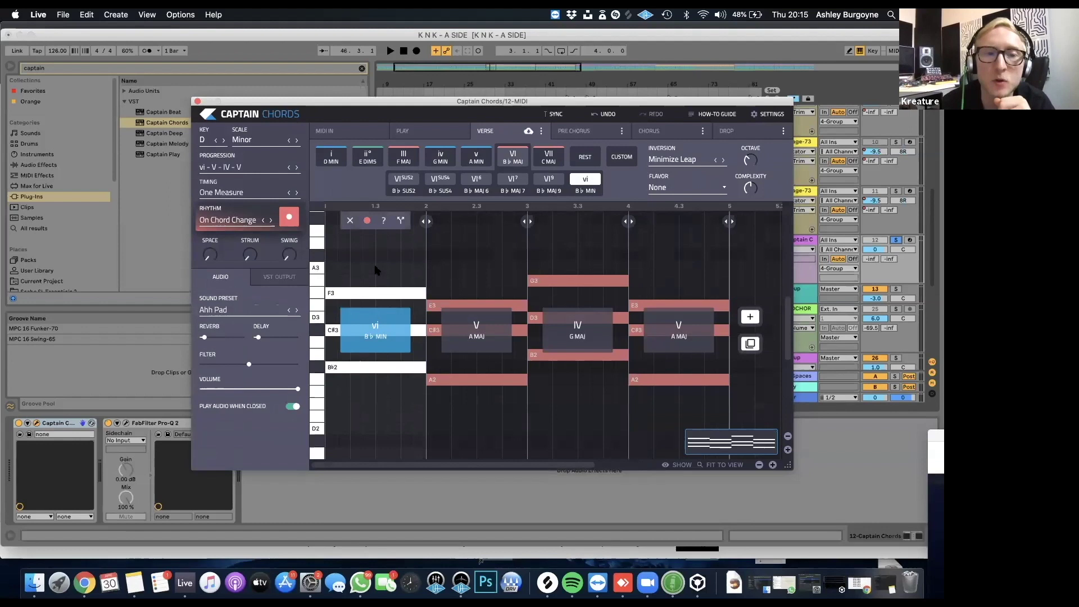
# Try editing the chord notes, dismiss the coming-soon notice, and select the Captain Chords device
pyautogui.click(380, 274)
pyautogui.click(551, 254)
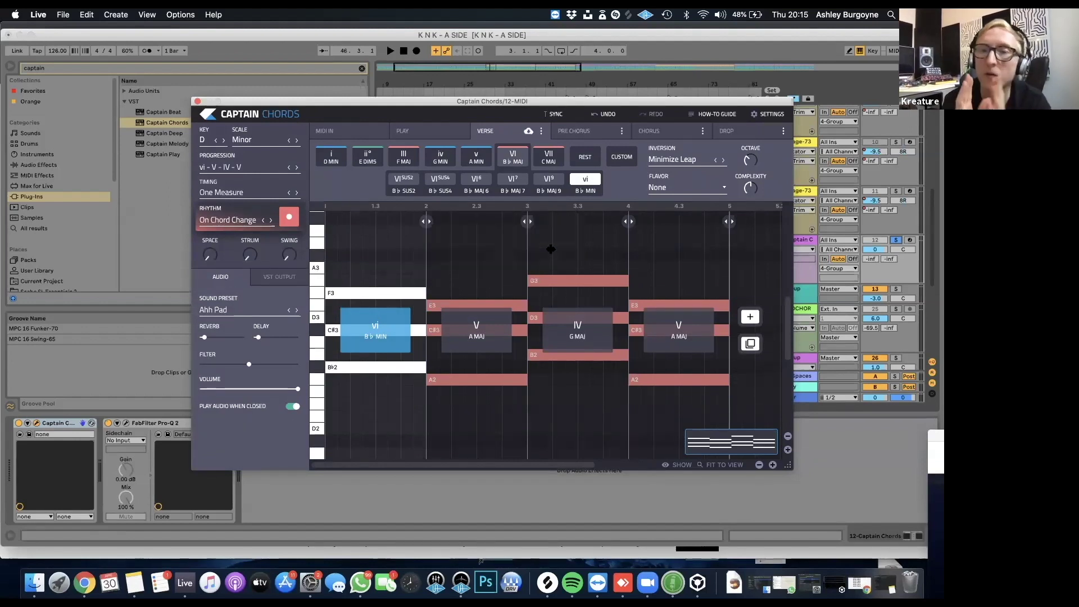
pyautogui.click(55, 424)
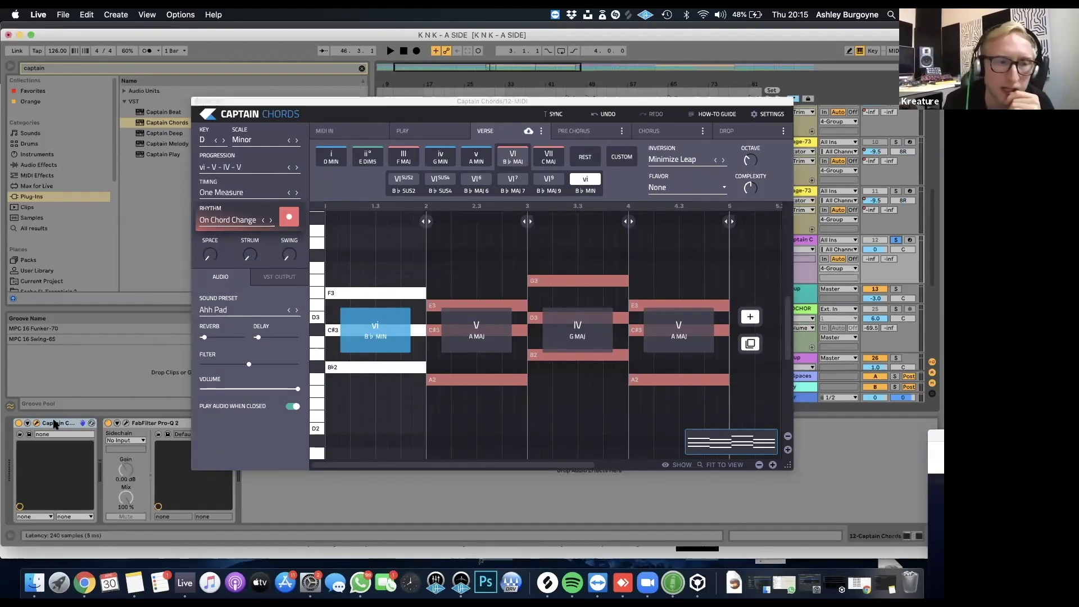
# Delete Captain Chords, load a fresh instance, and start it in D Minor
pyautogui.press('Delete')
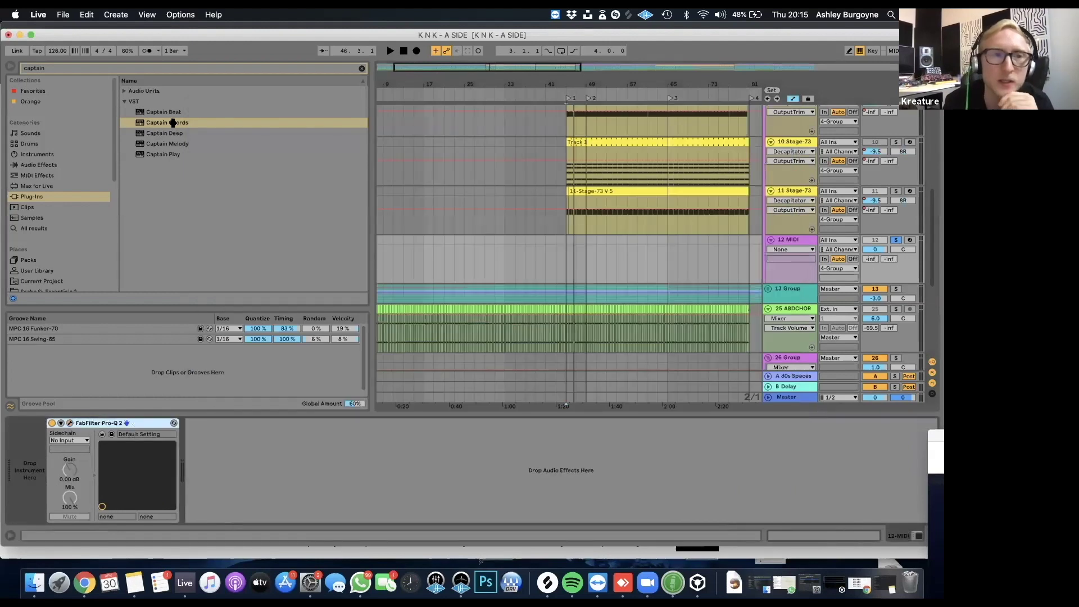
pyautogui.doubleClick(174, 125)
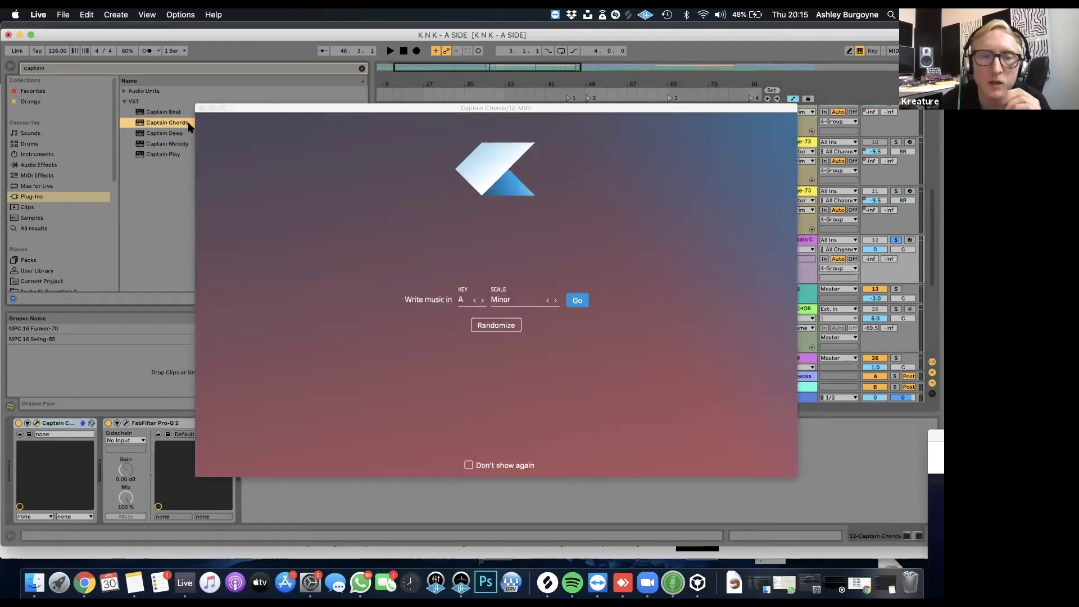
pyautogui.click(483, 300)
pyautogui.click(483, 301)
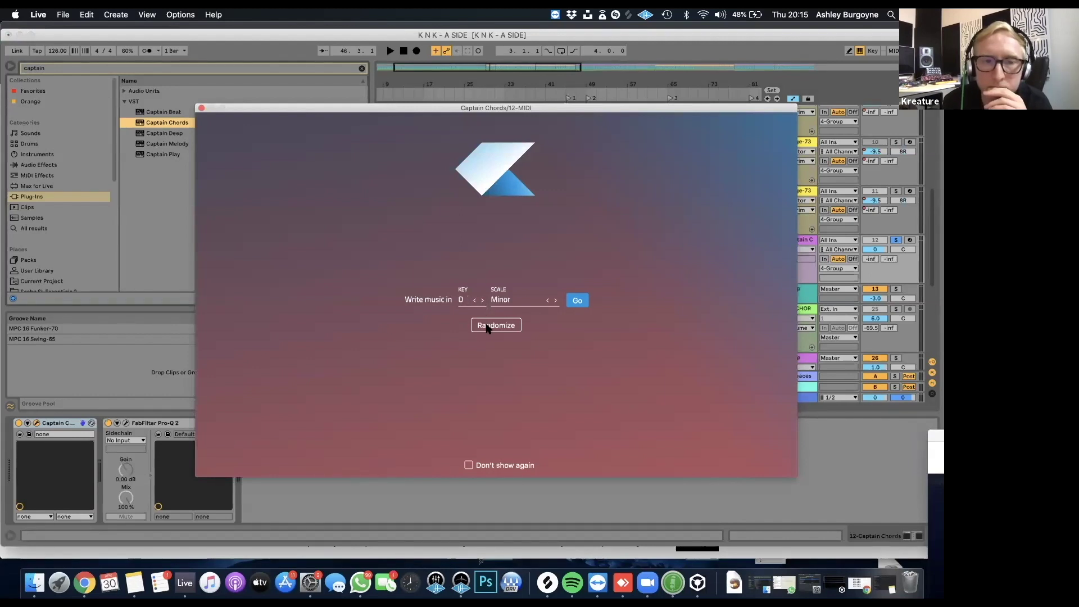
pyautogui.click(577, 301)
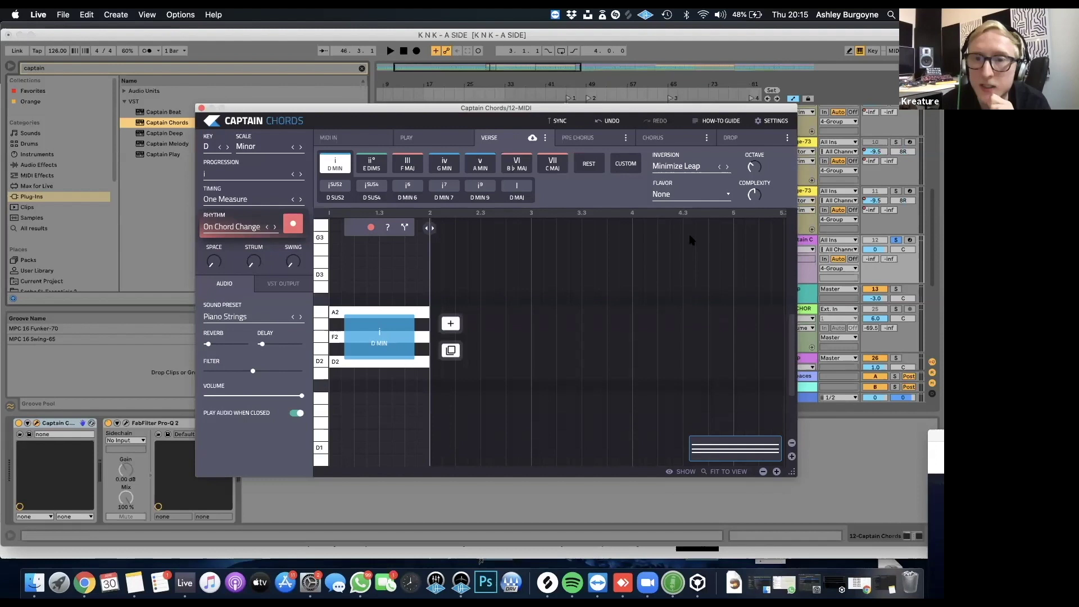
# Flavor the i chord with a 6th, adding then removing a 7th, to get D MIN 6
pyautogui.click(728, 195)
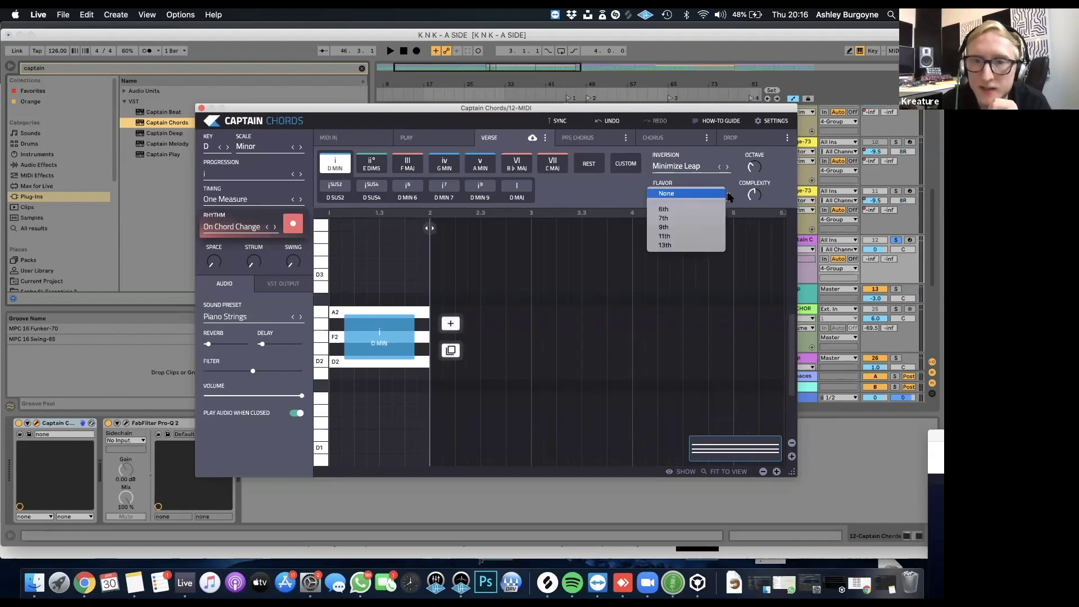
pyautogui.click(704, 211)
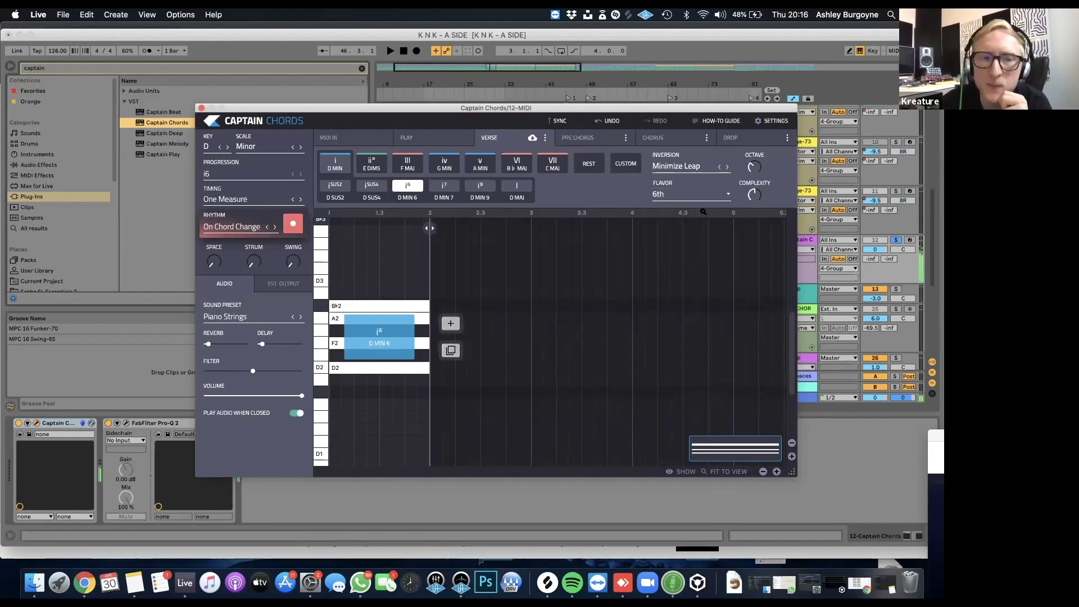
pyautogui.click(727, 196)
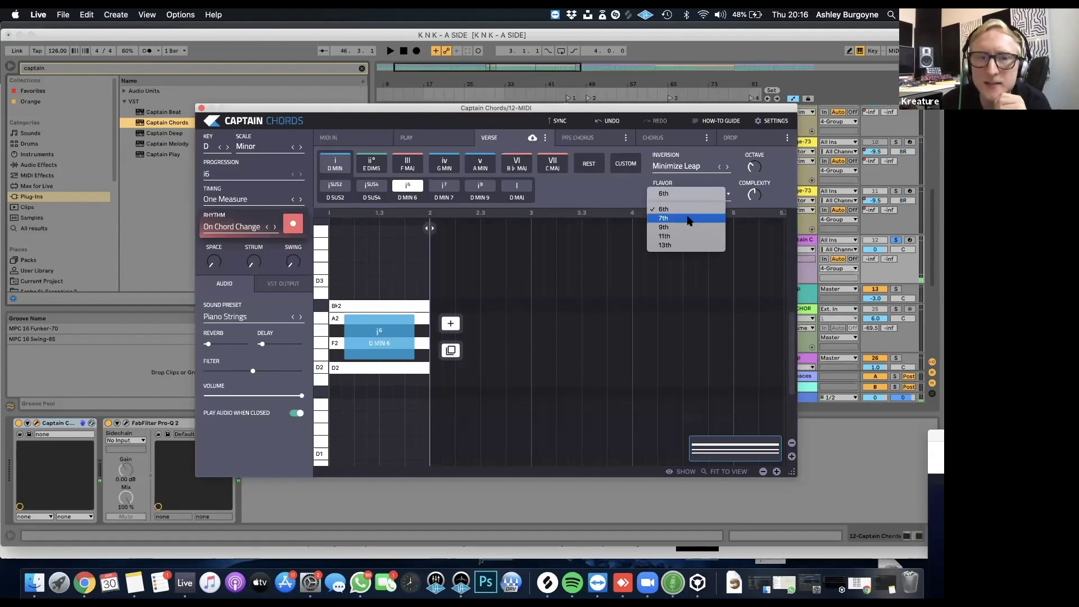
pyautogui.click(688, 218)
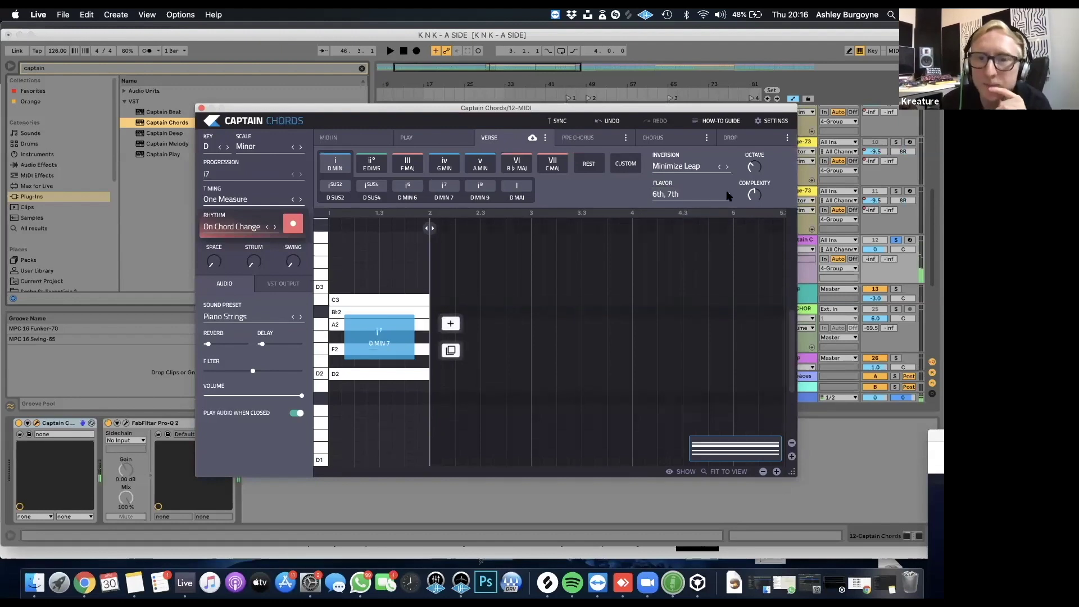
pyautogui.click(692, 194)
pyautogui.click(694, 219)
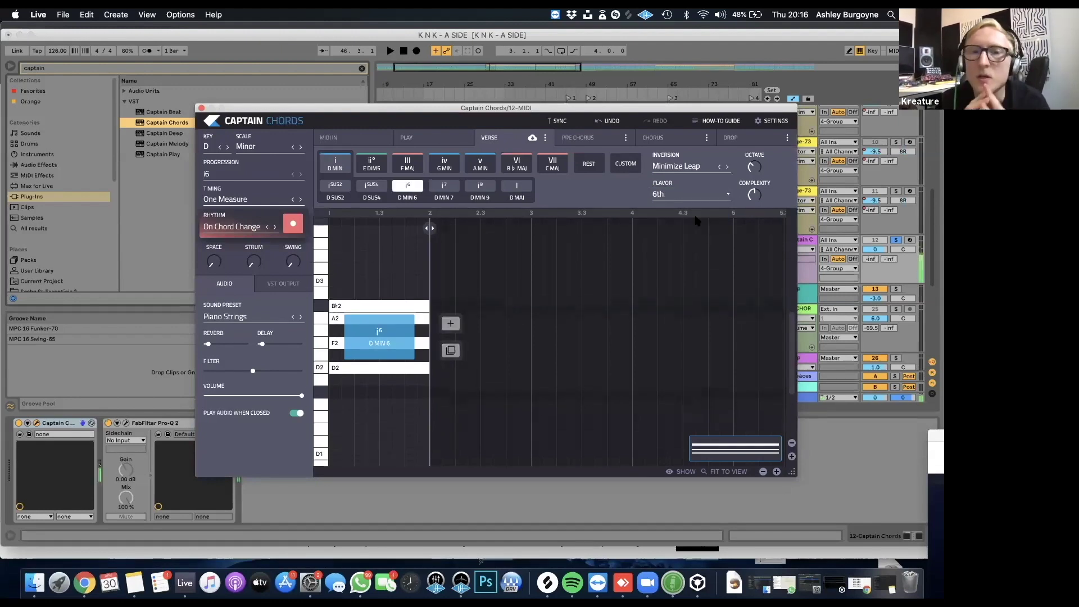
# Set the D MIN 6 chord to Second Inversion and turn Complexity from 4 to 5
pyautogui.click(727, 166)
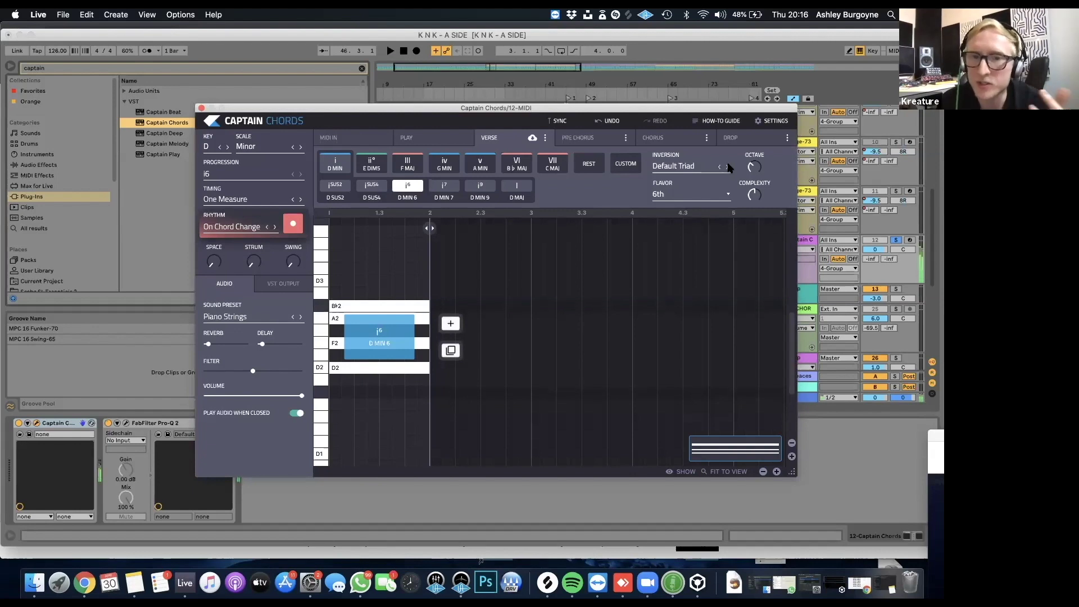
pyautogui.click(727, 167)
pyautogui.click(728, 167)
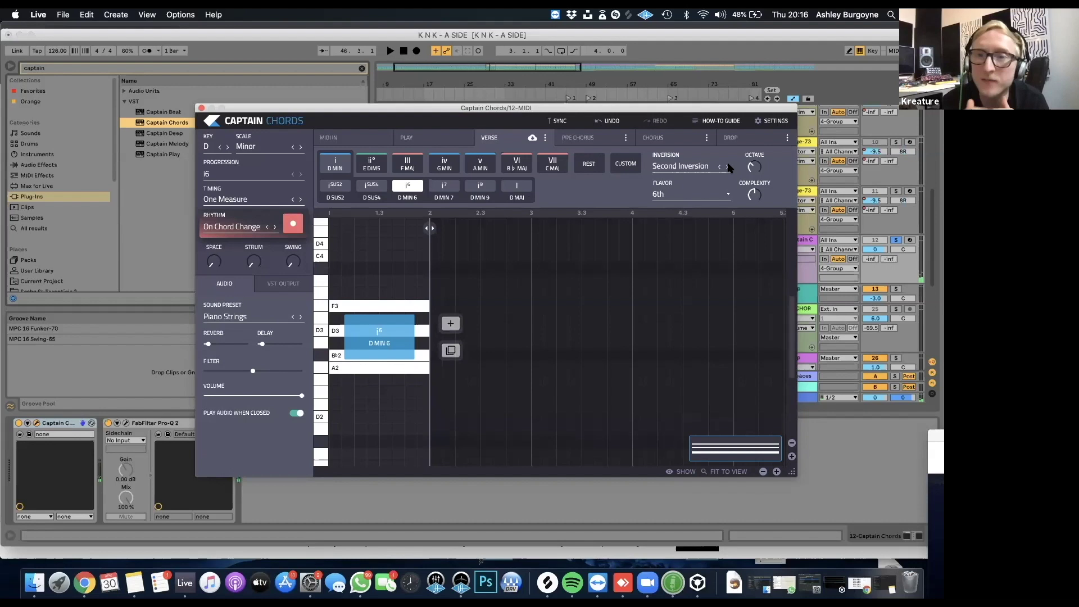
pyautogui.moveTo(757, 169)
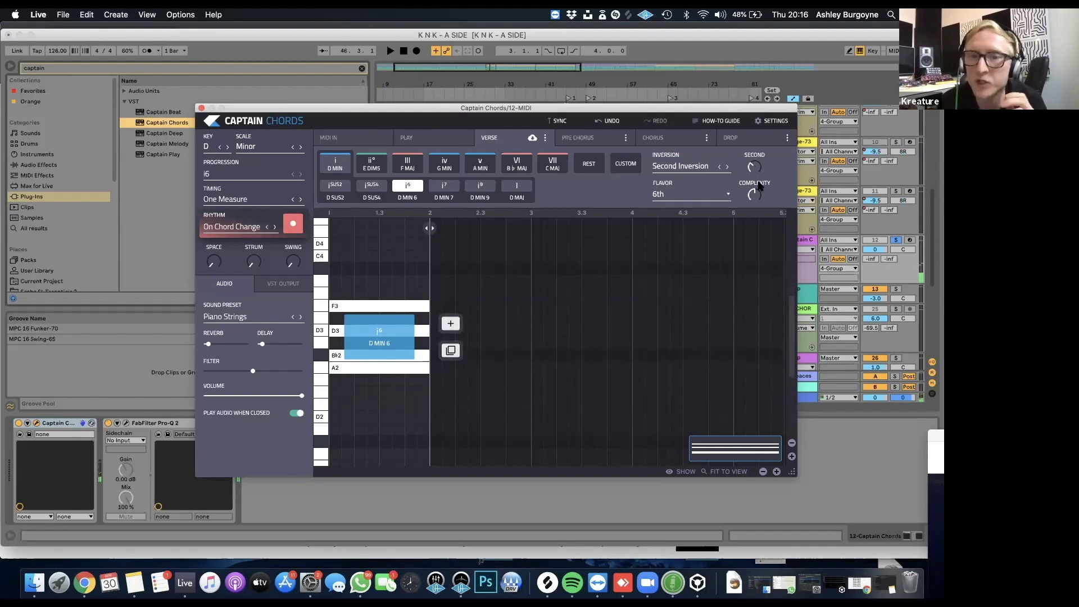
pyautogui.moveTo(762, 188)
pyautogui.moveTo(763, 188); pyautogui.dragTo(761, 178)
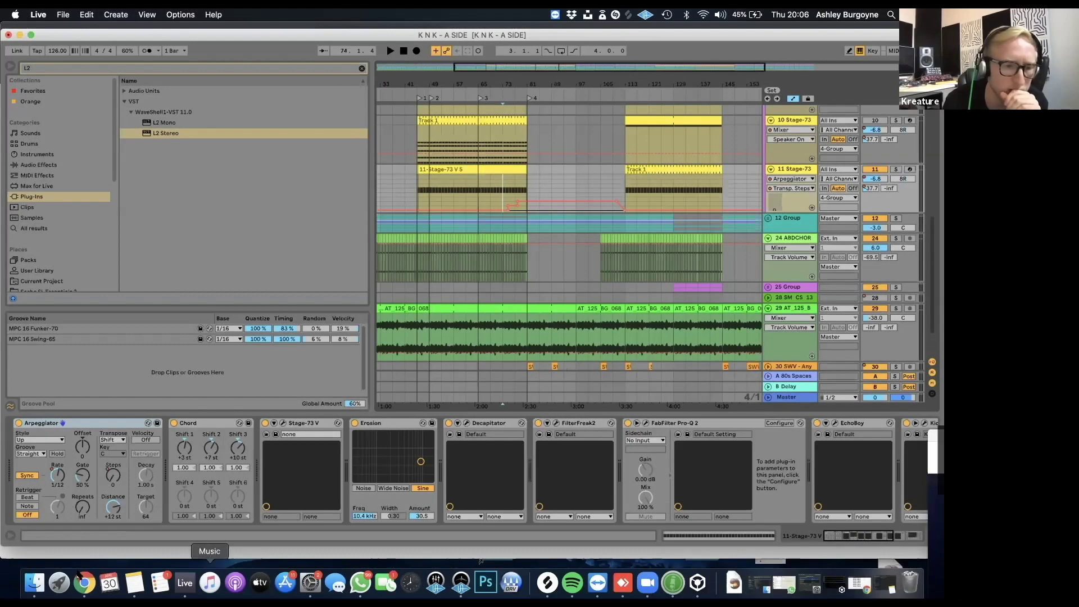
# Open piano-keyboard-guide.com's 'Chords in the key of A minor' page in Chrome and scroll its chord chart
pyautogui.click(84, 583)
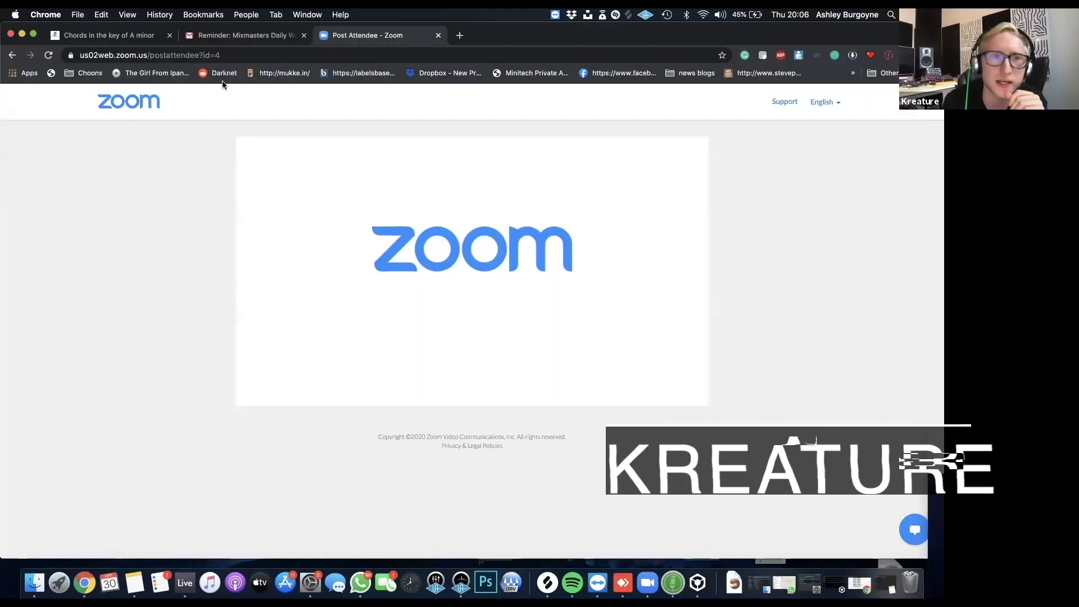
pyautogui.click(104, 34)
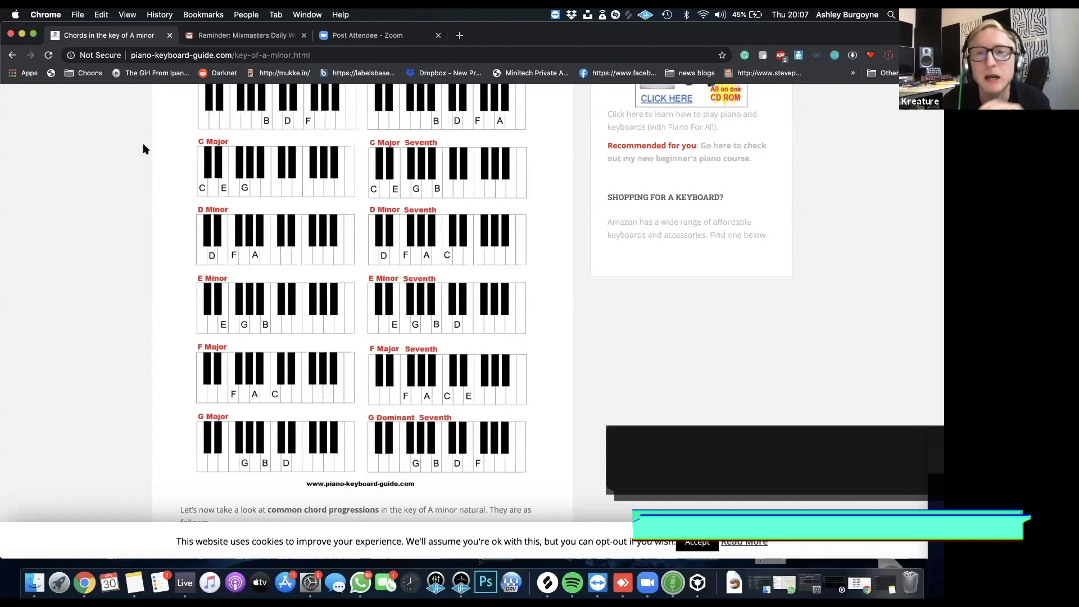
pyautogui.scroll(15, 143, 149)
pyautogui.scroll(-1, 132, 372)
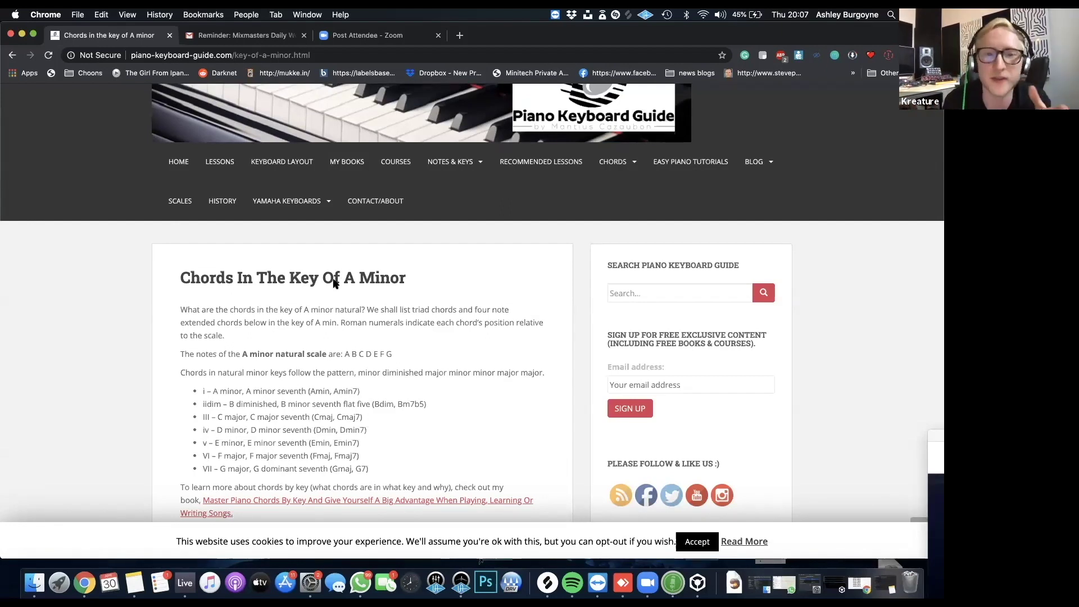
pyautogui.scroll(-5, 318, 297)
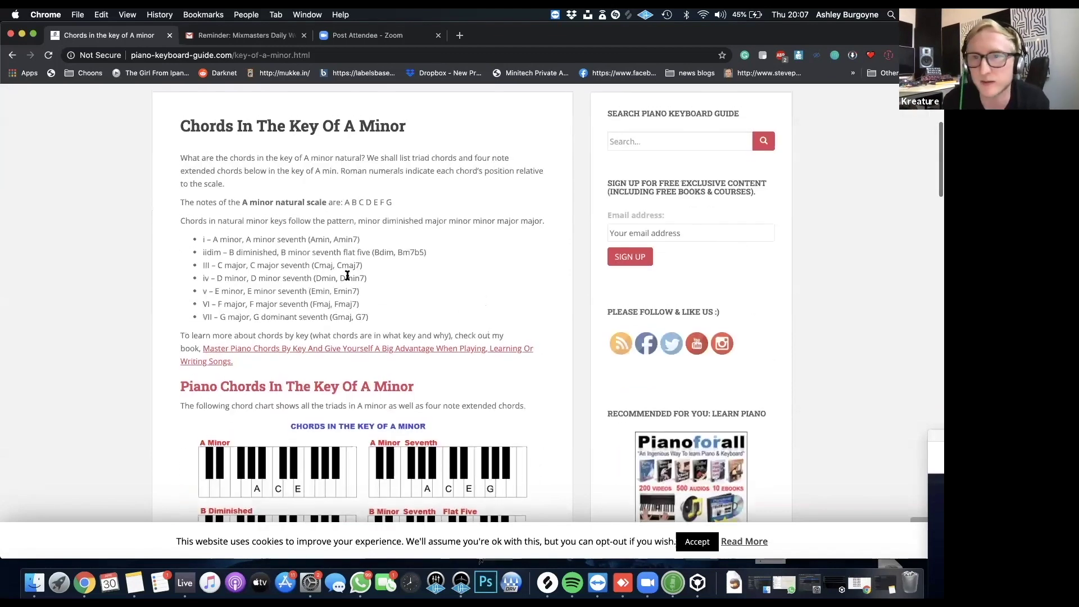
pyautogui.scroll(-8, 326, 309)
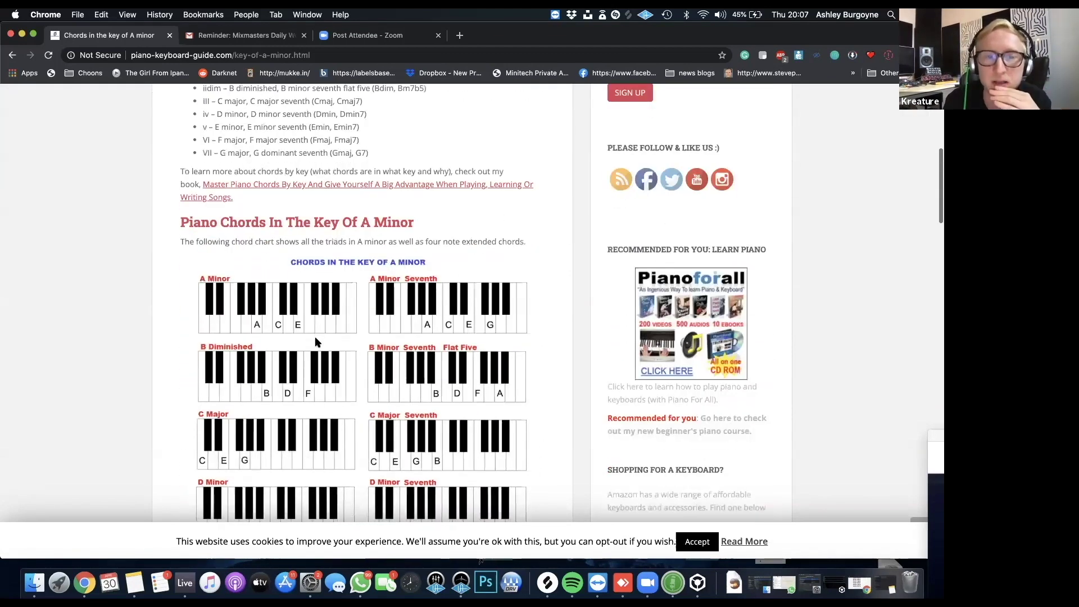
pyautogui.scroll(-3, 346, 382)
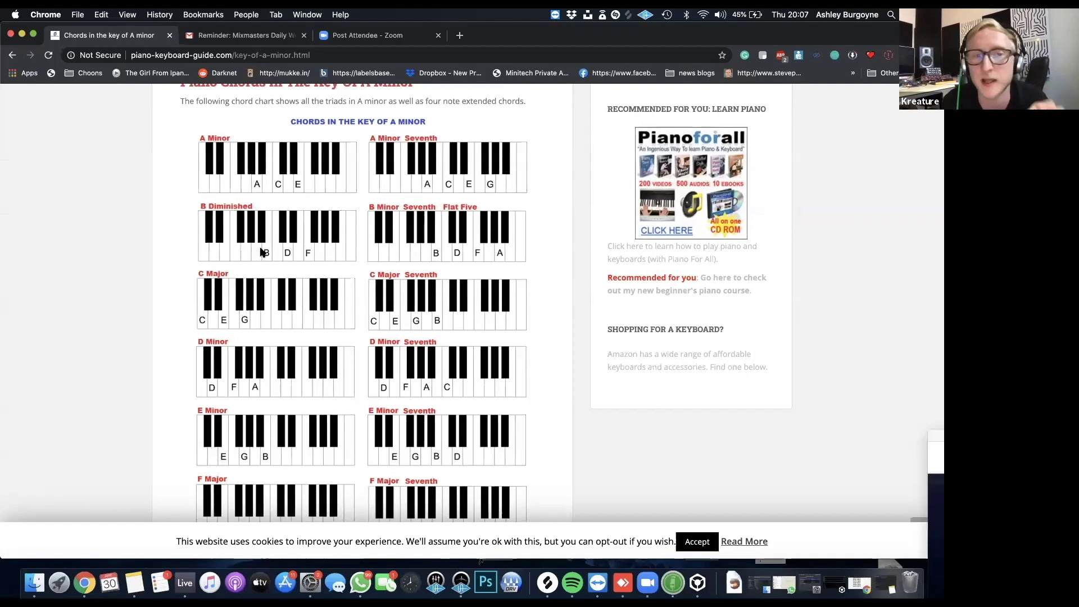
pyautogui.scroll(-1, 288, 324)
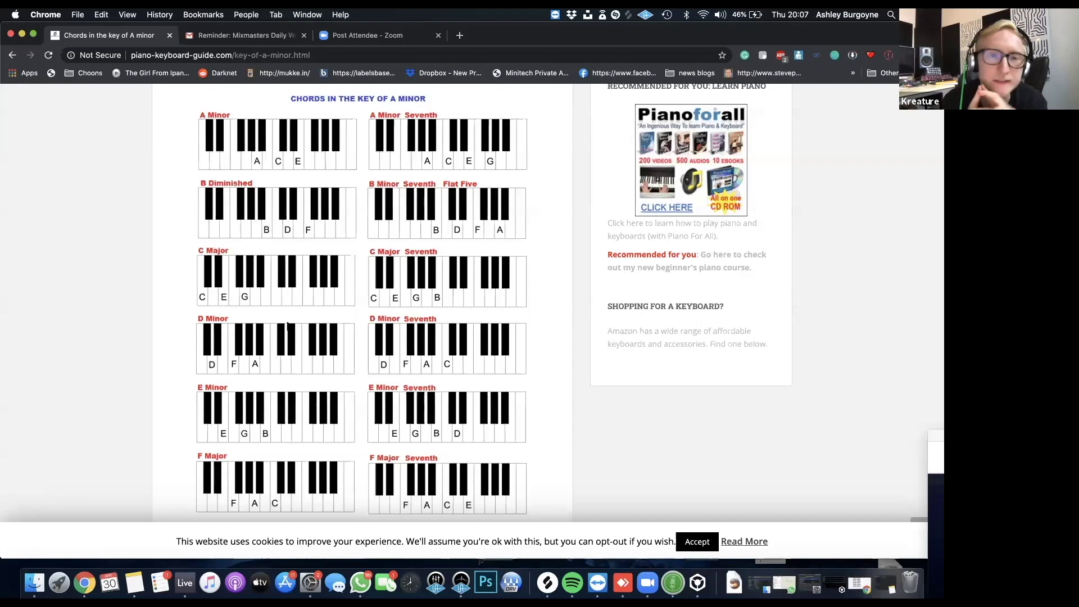
pyautogui.scroll(-3, 288, 324)
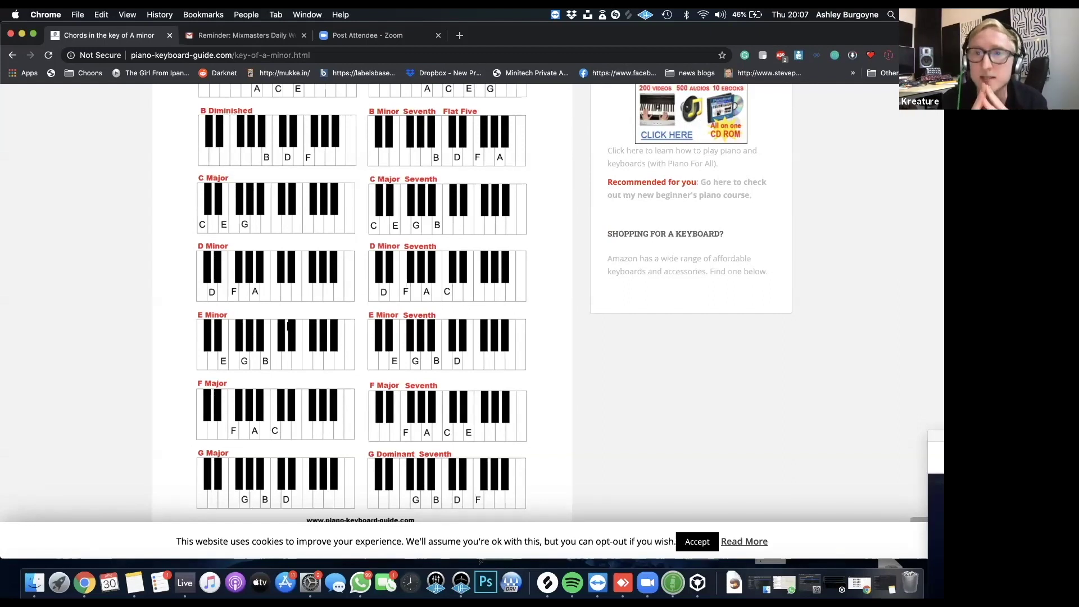
pyautogui.scroll(2, 288, 326)
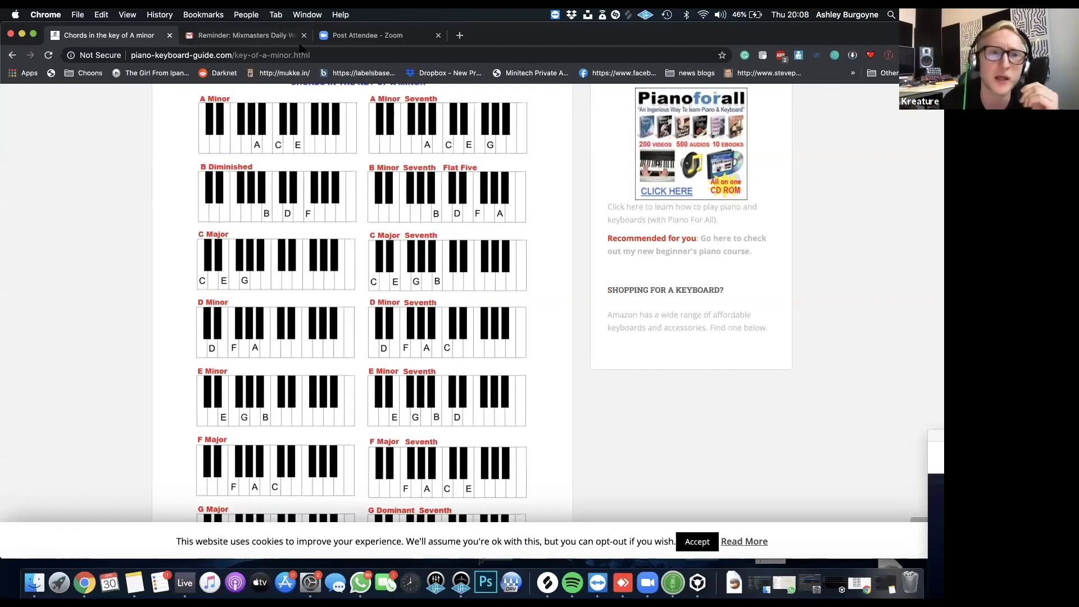
pyautogui.click(330, 51)
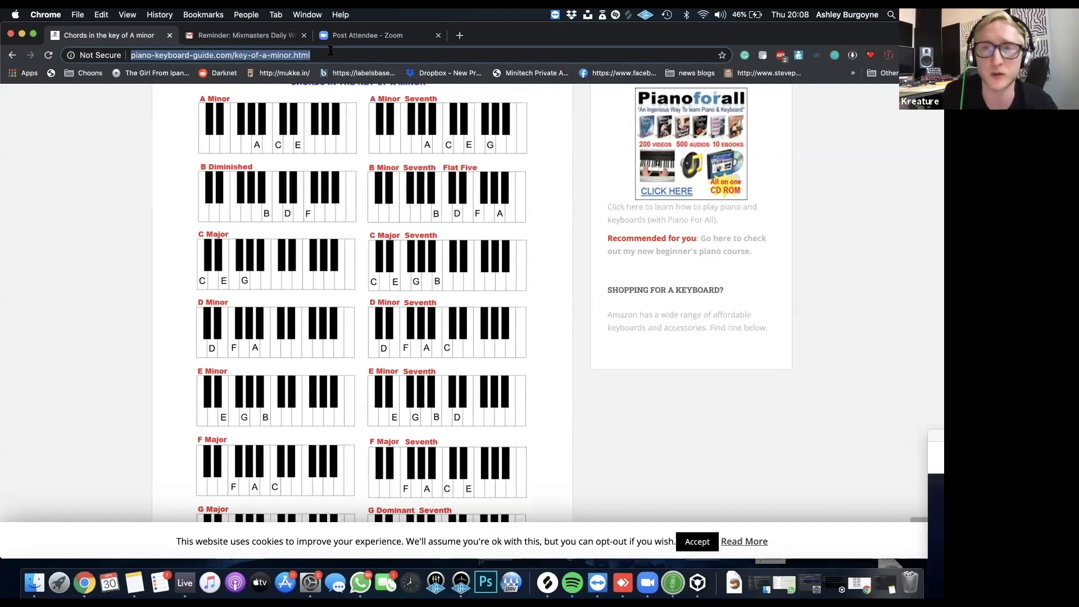
# Search 'chords in d minor' from the address bar
pyautogui.click(332, 54)
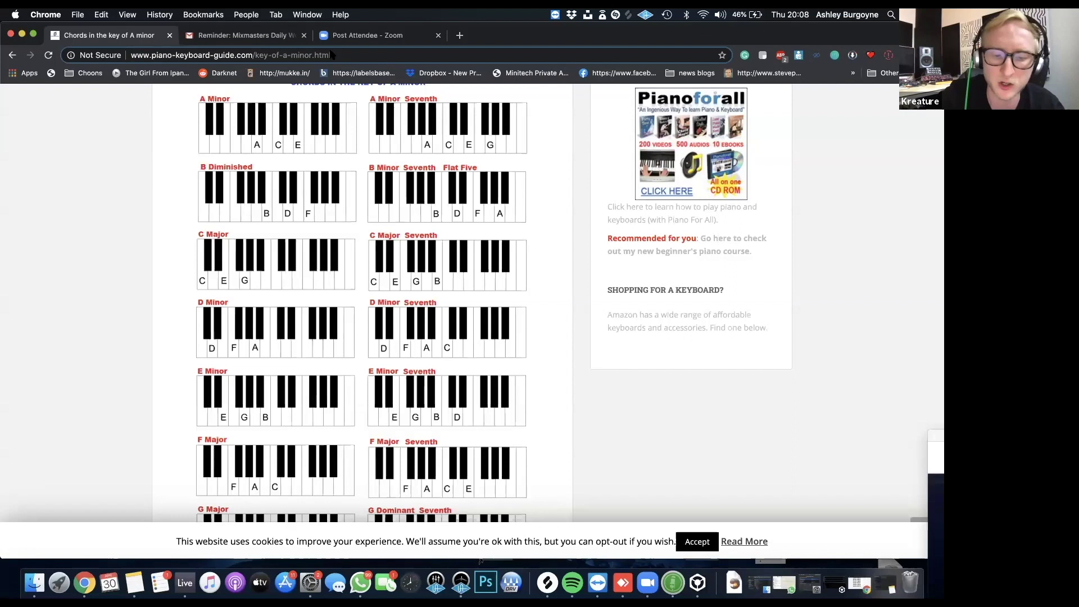
pyautogui.write('chords in ')
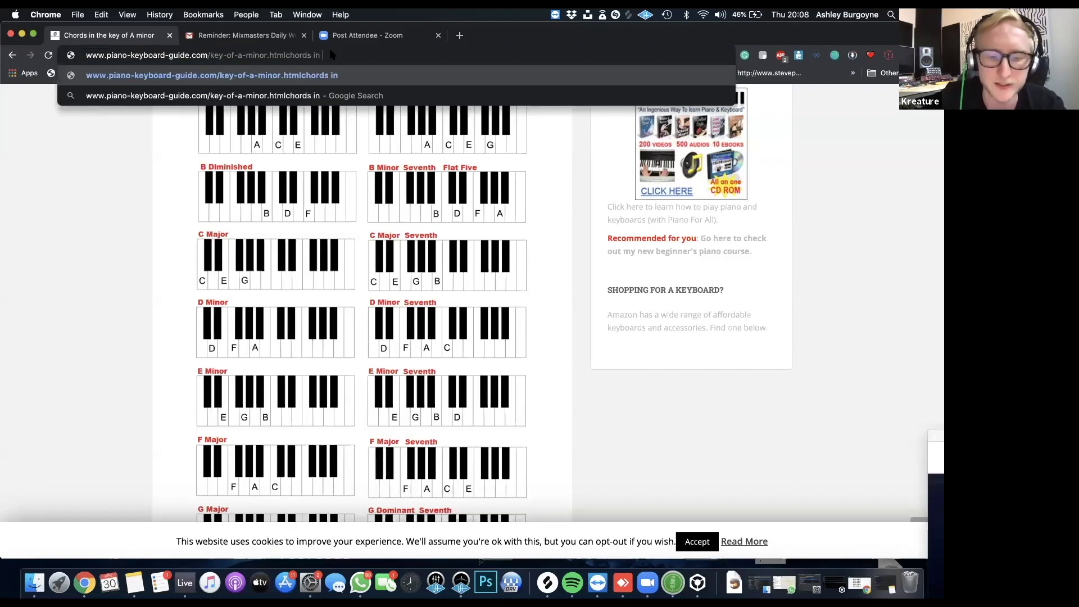
pyautogui.write('d minor')
pyautogui.press('Return')
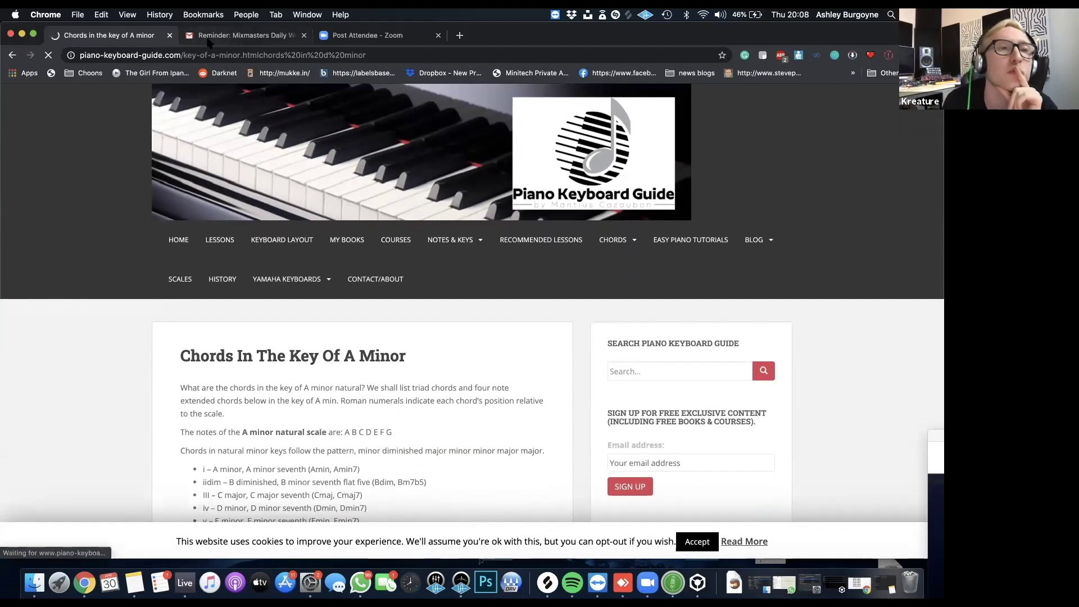
# Search 'chords in a minor' instead, then go back to those results
pyautogui.click(217, 54)
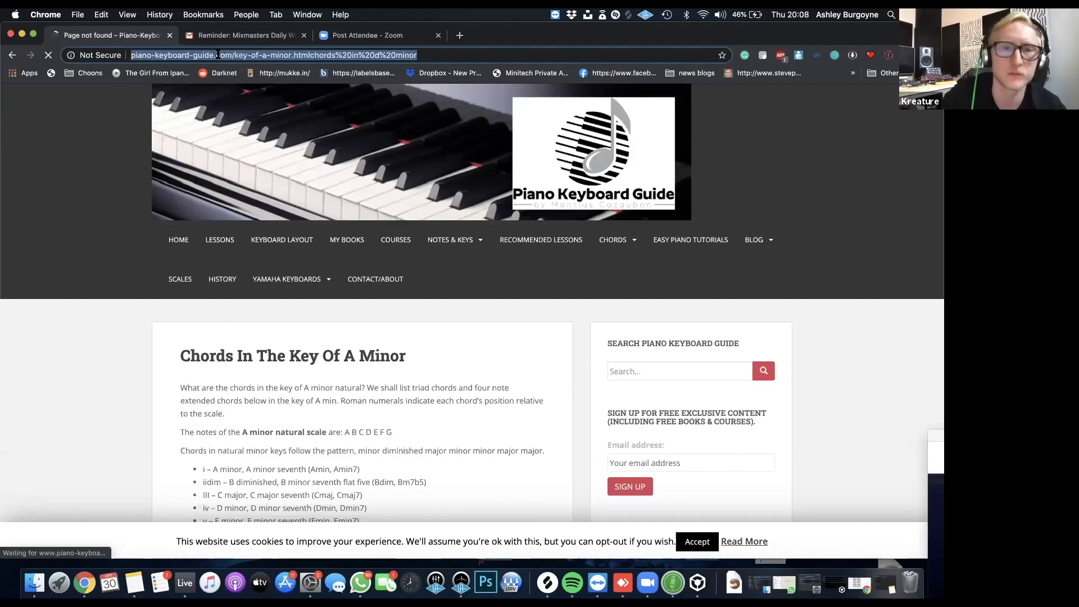
pyautogui.write('chords in a minor')
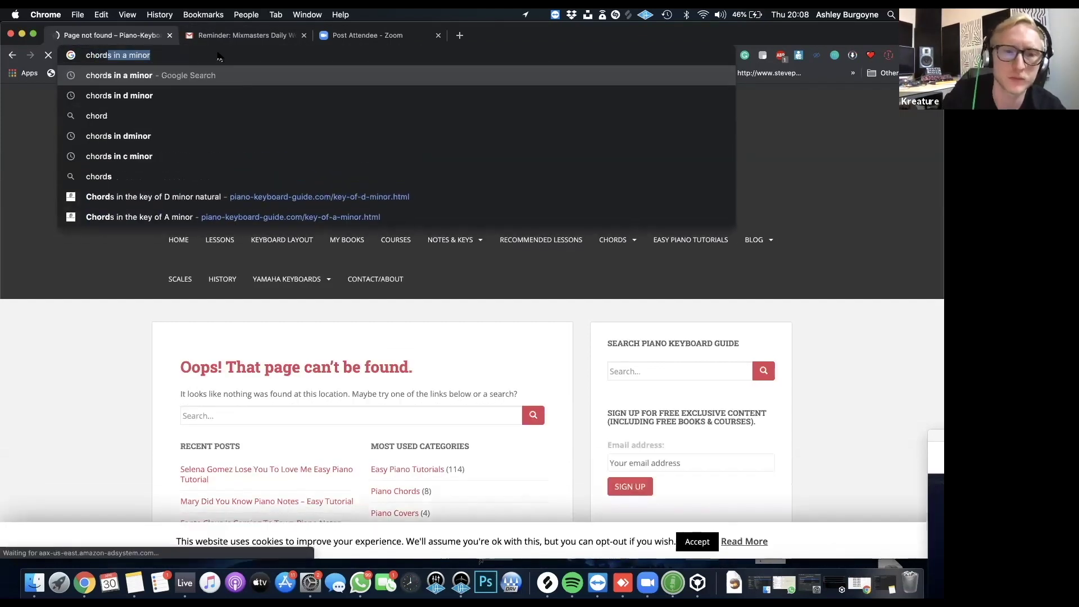
pyautogui.press('Return')
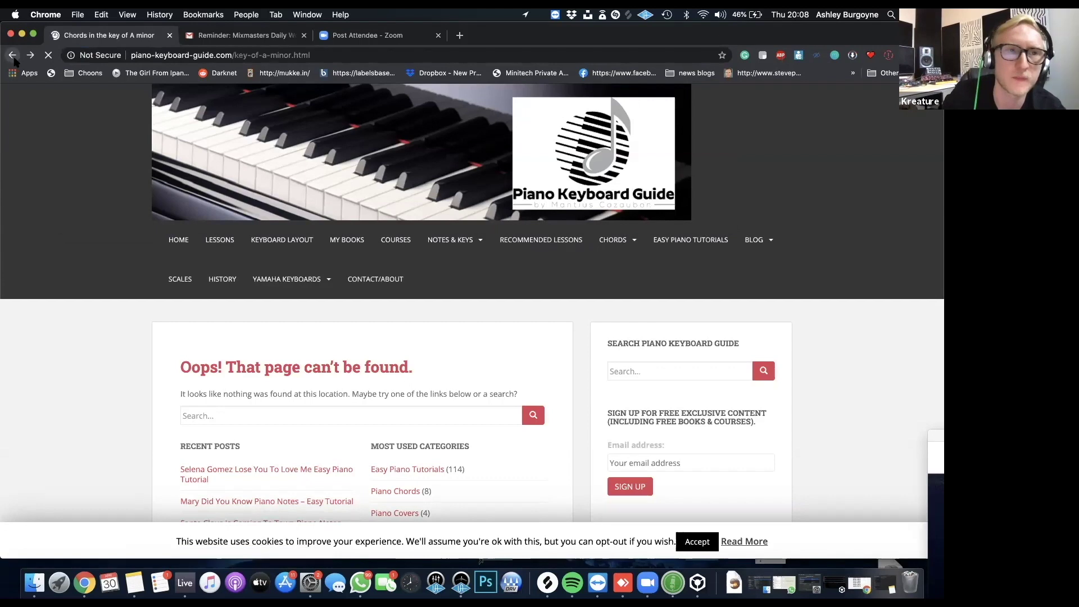
pyautogui.press('super+bracketleft')
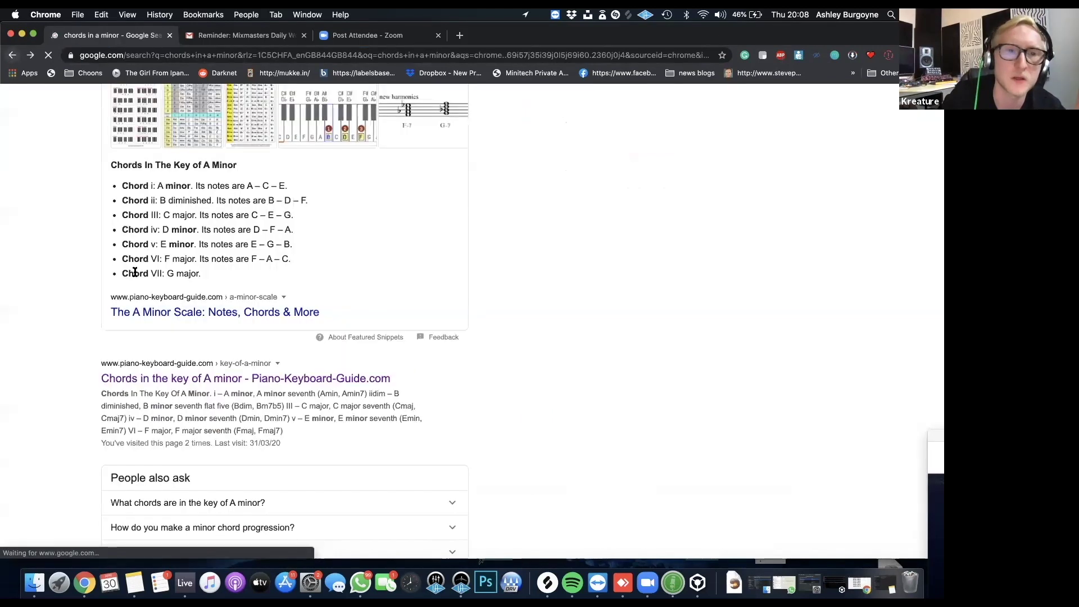
pyautogui.scroll(3, 135, 275)
# Change the Google query to 'chords in d minor' and run it
pyautogui.click(145, 124)
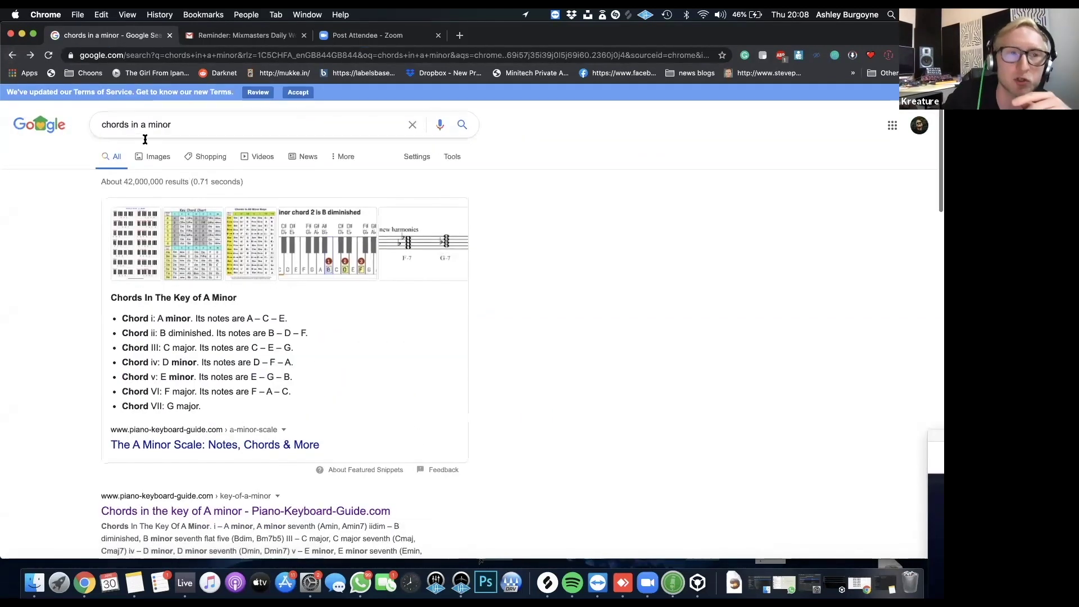
pyautogui.press('BackSpace')
pyautogui.write('d')
pyautogui.press('Return')
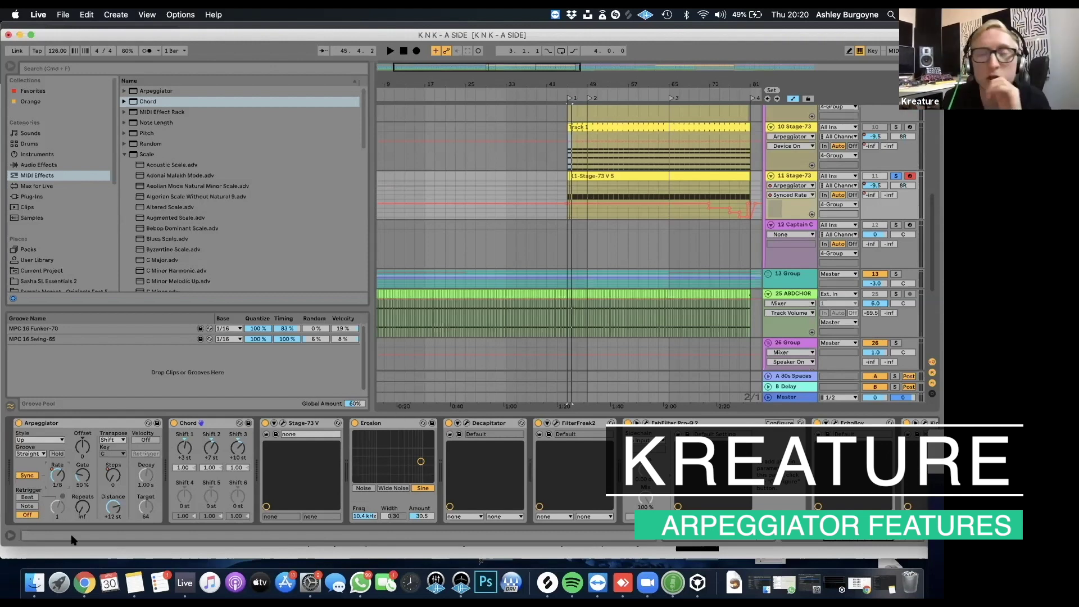
# Open the Style chooser on track 11 Stage-73's Arpeggiator
pyautogui.click(54, 439)
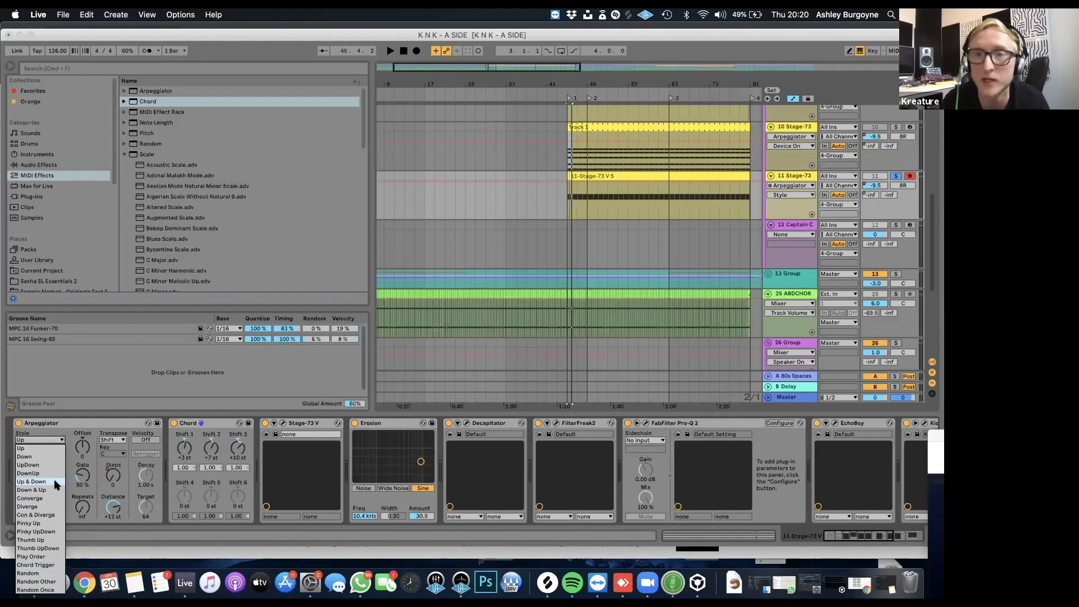
# Leave the Arpeggiator style on Up and start playback from bar 71
pyautogui.click(611, 193)
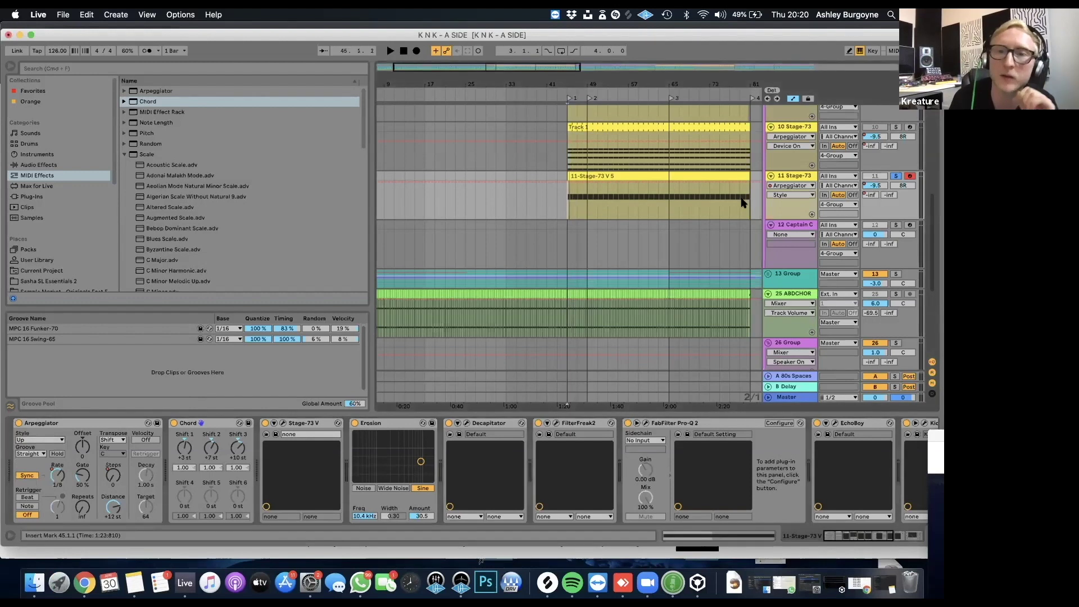
pyautogui.click(700, 204)
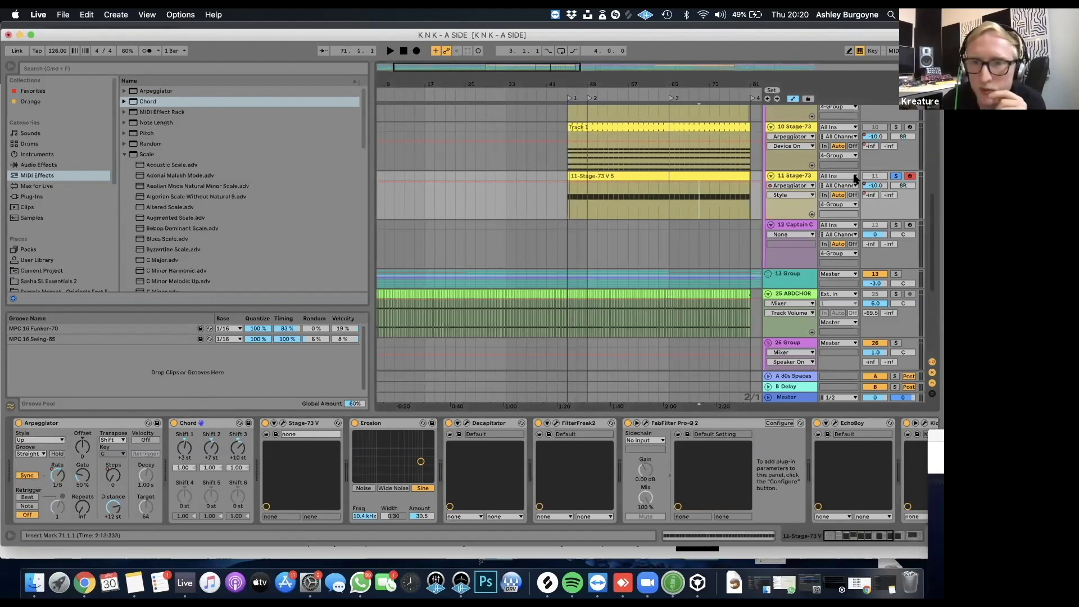
pyautogui.press('space')
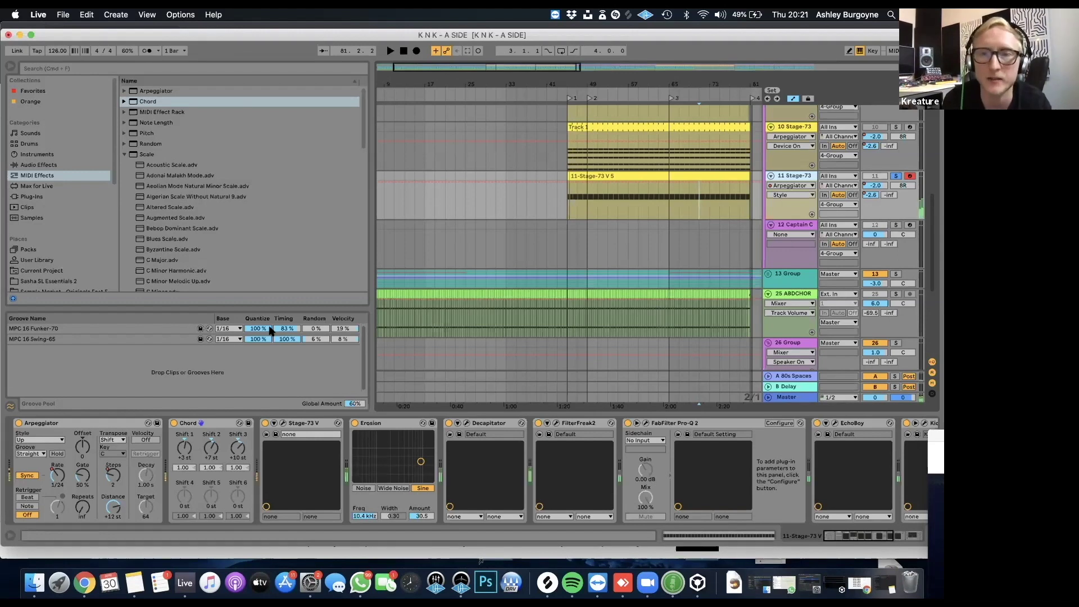
# Move the playback start to bar 17 and raise Arpeggiator Steps from 0 to 2
pyautogui.click(425, 218)
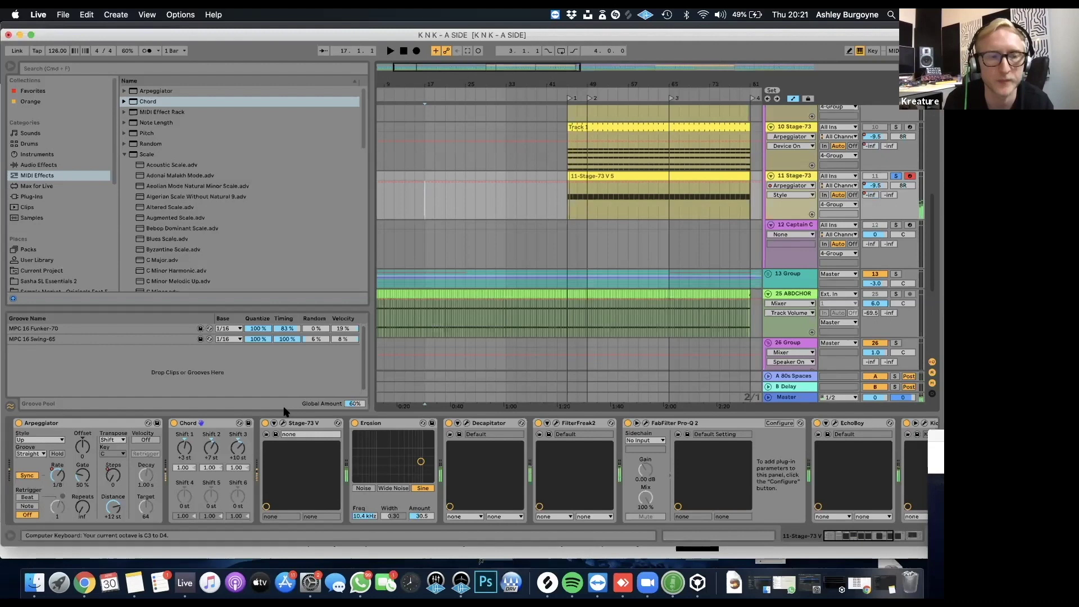
pyautogui.click(117, 477)
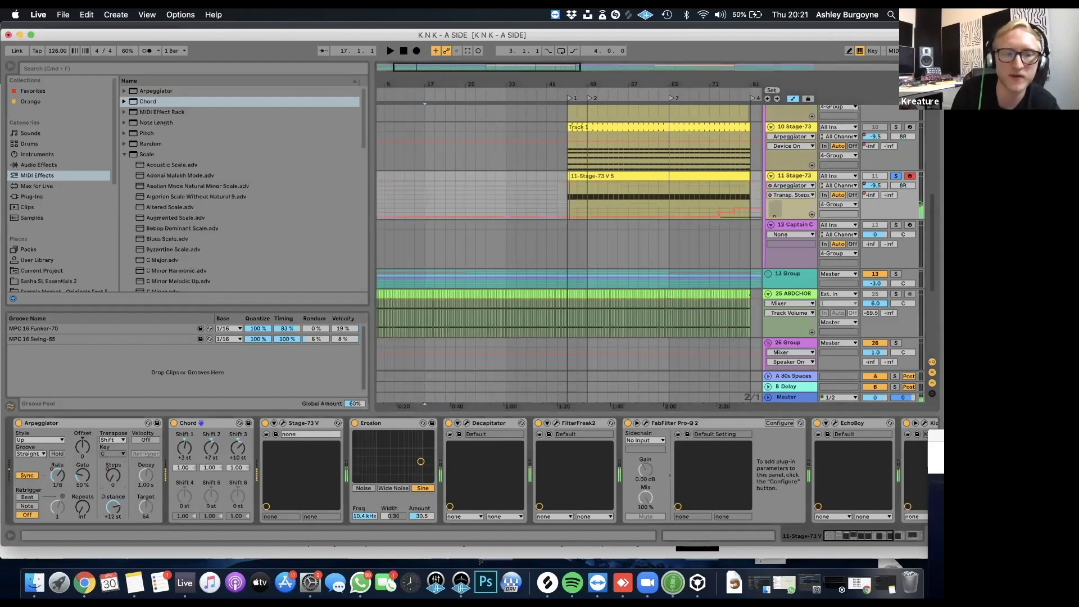
pyautogui.moveTo(113, 475); pyautogui.dragTo(113, 469)
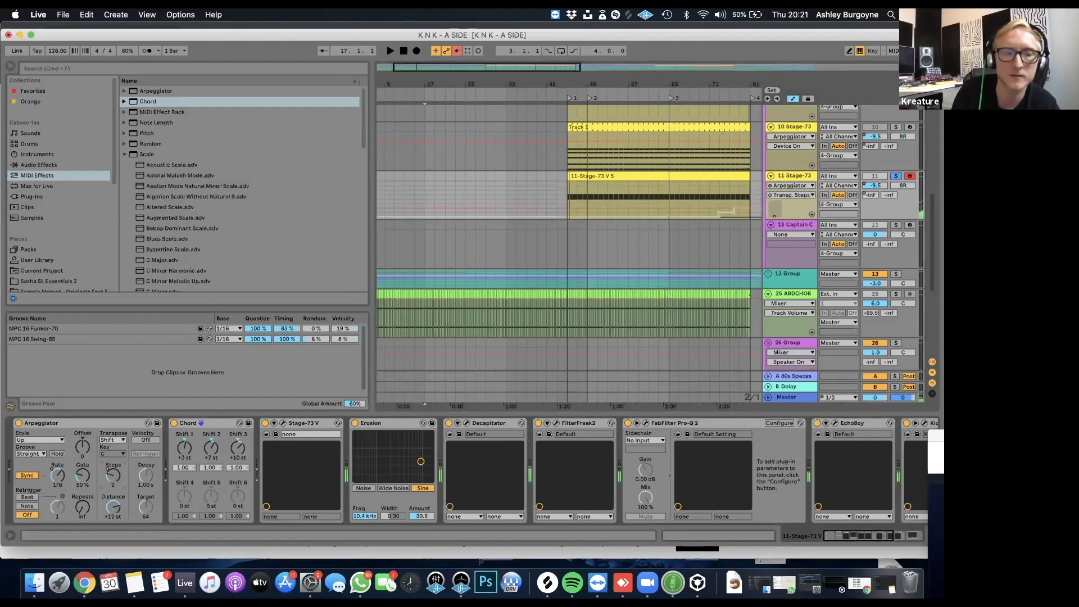
# Drag the Auto Filter cutoff from 521 Hz up to about 7.1 kHz
pyautogui.hscroll(5, 742, 478)
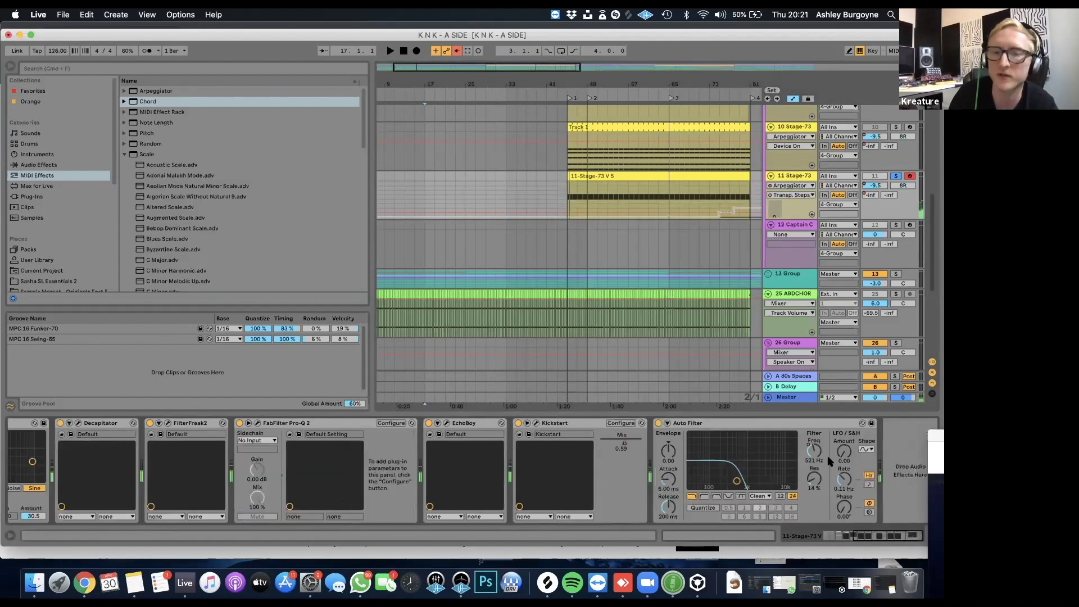
pyautogui.moveTo(738, 481); pyautogui.dragTo(778, 478)
pyautogui.hscroll(-2, 477, 333)
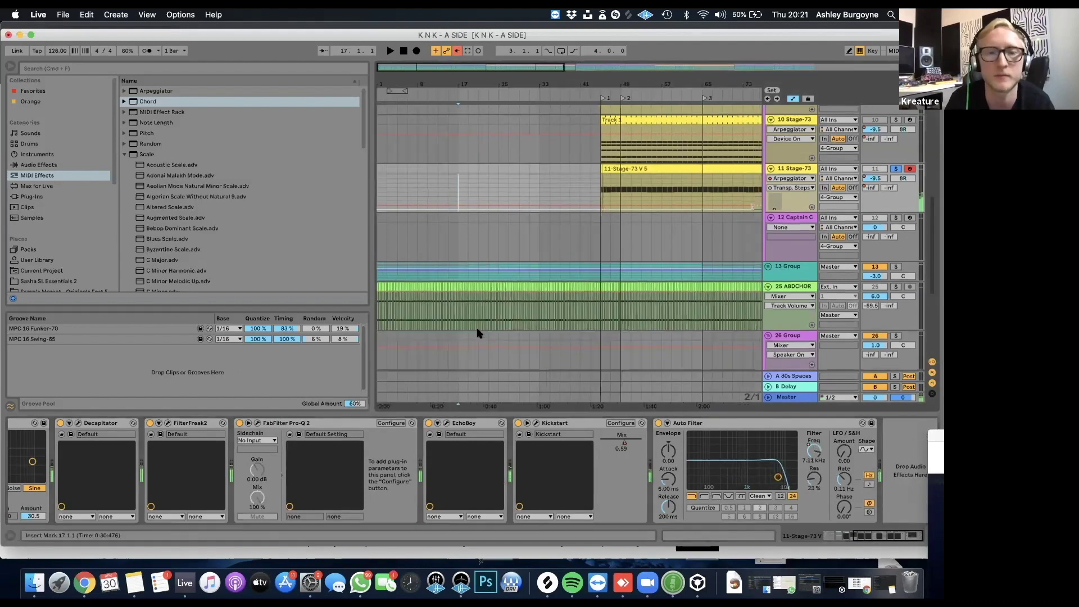
pyautogui.scroll(-1, 593, 173)
pyautogui.hscroll(-5, 287, 491)
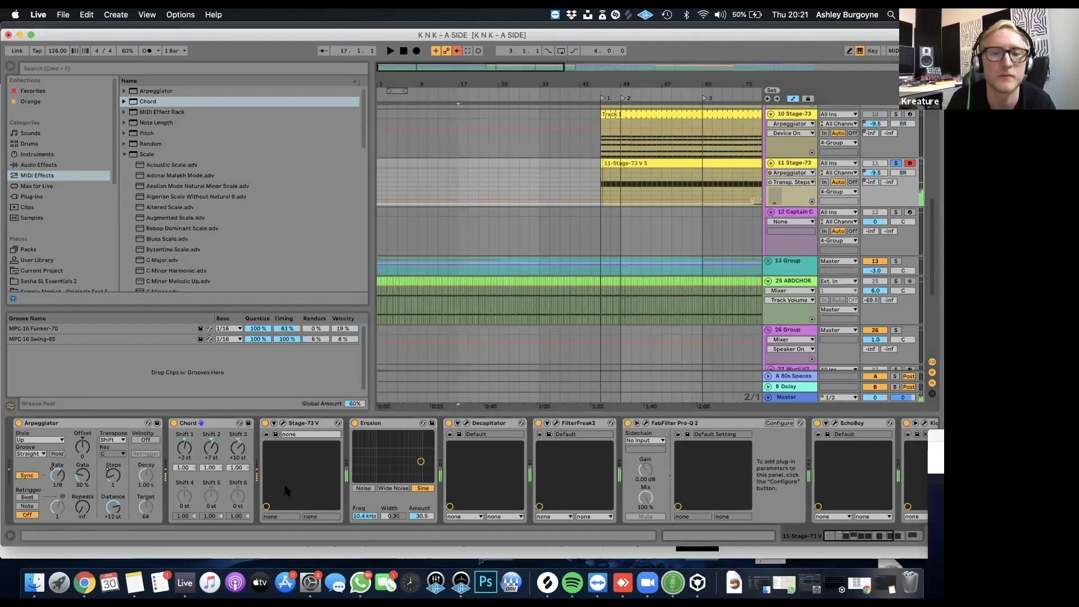
# Start arrangement playback from bar 17 with the Stage-73 V Arpeggiator and Chord devices showing
pyautogui.press('space')
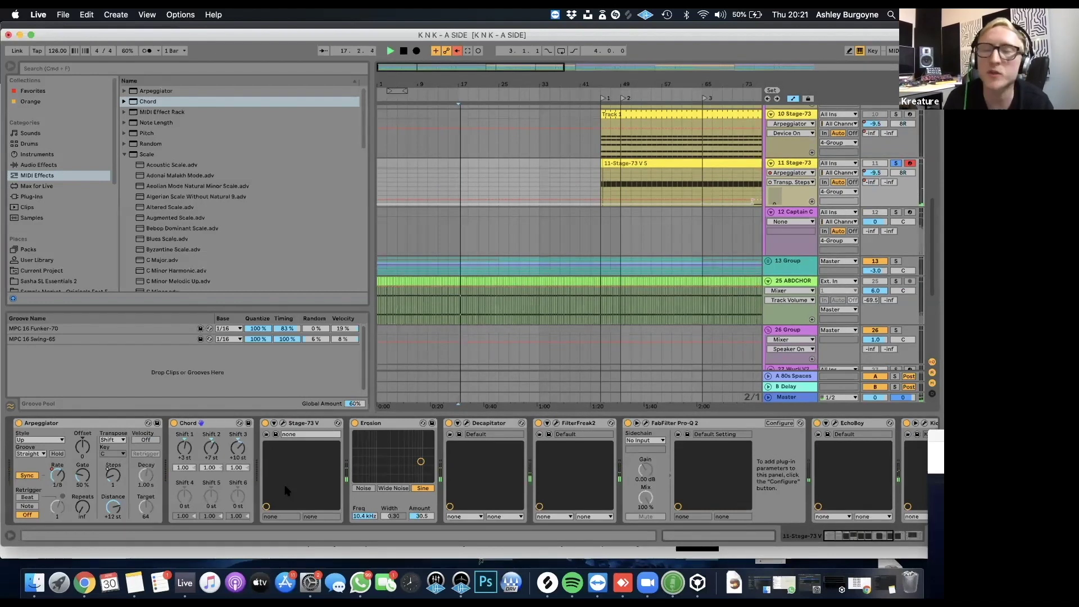